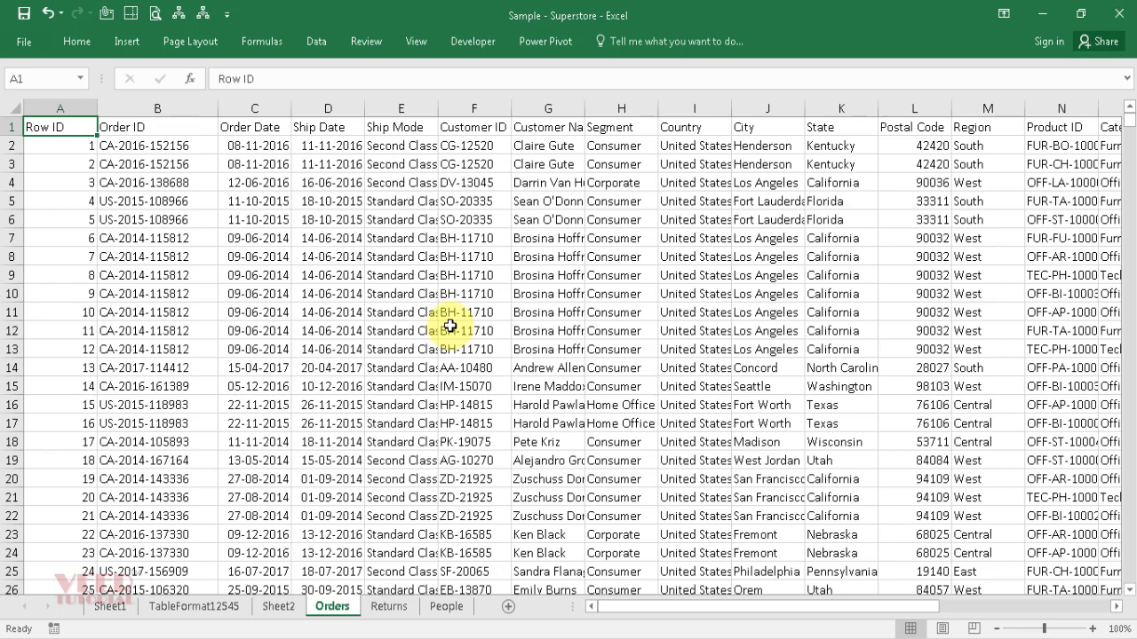
# - Jump to the last column and the last row of the Orders data, returning to cell A1 each time
pyautogui.hotkey('ctrl', 'Right')
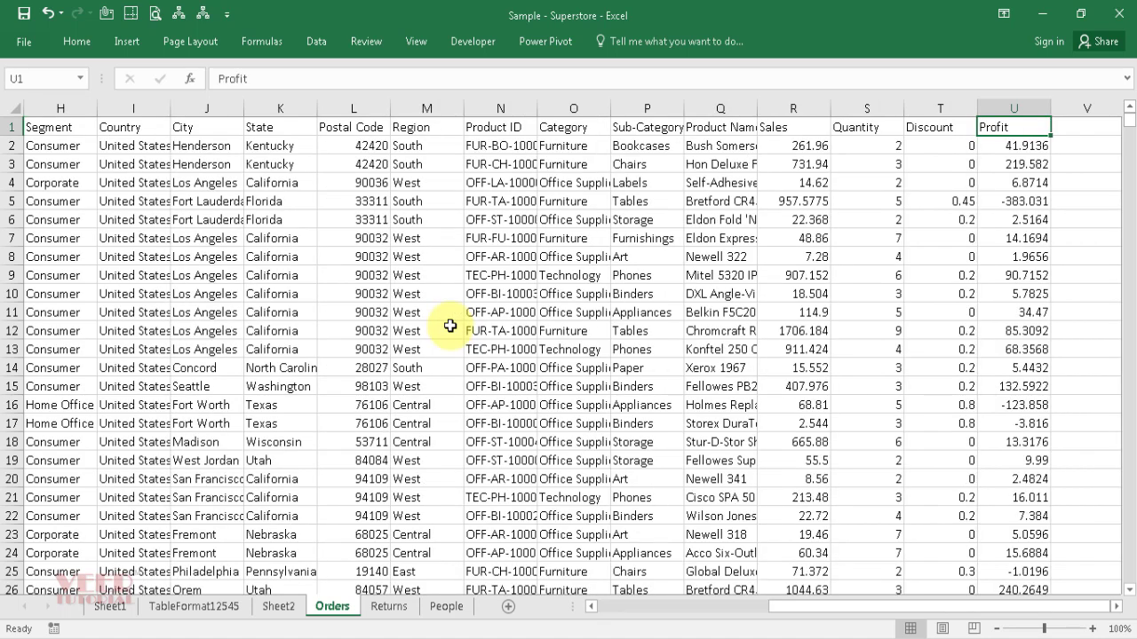
pyautogui.hotkey('ctrl', 'Left')
pyautogui.hotkey('ctrl', 'Down')
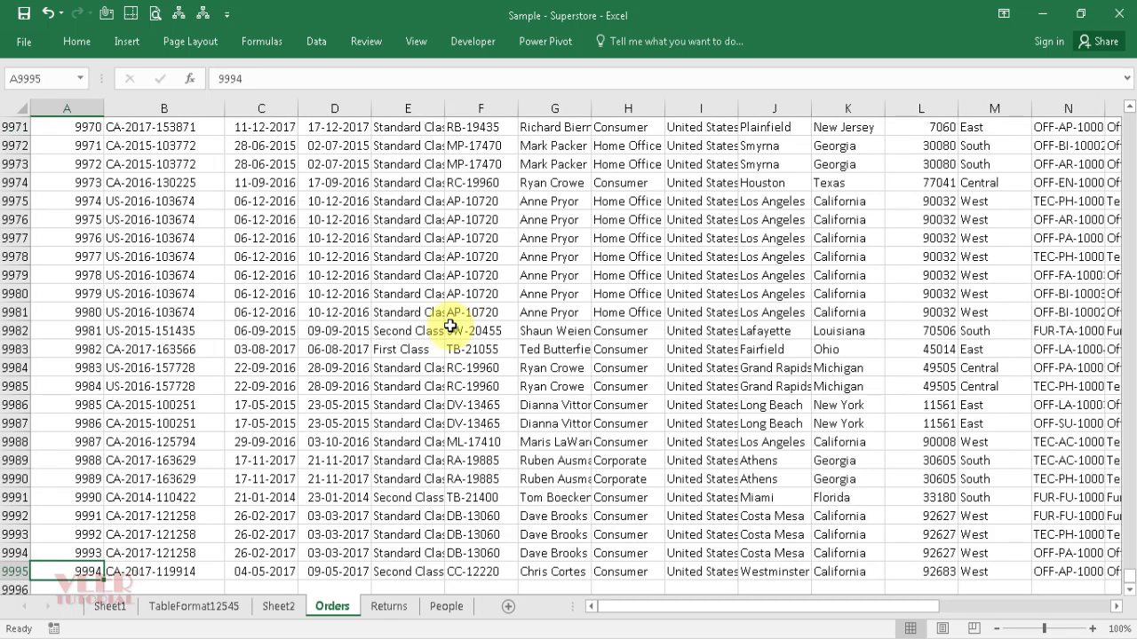
pyautogui.hotkey('ctrl', 'Up')
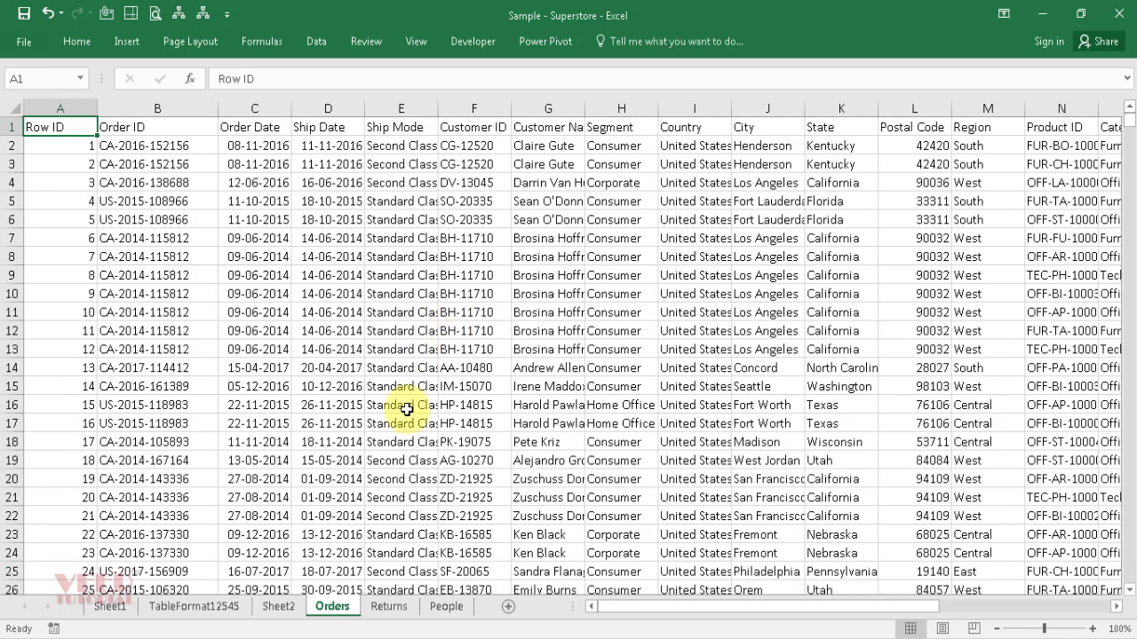
# - View the small order table on Sheet2 and return to the Orders sheet
pyautogui.click(277, 607)
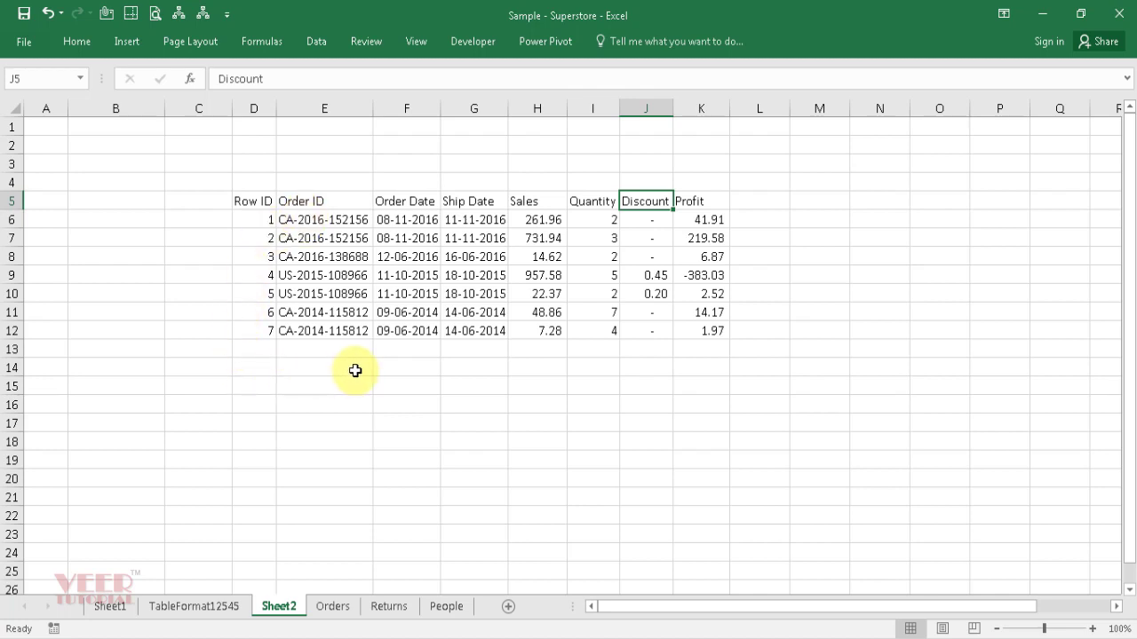
pyautogui.click(327, 607)
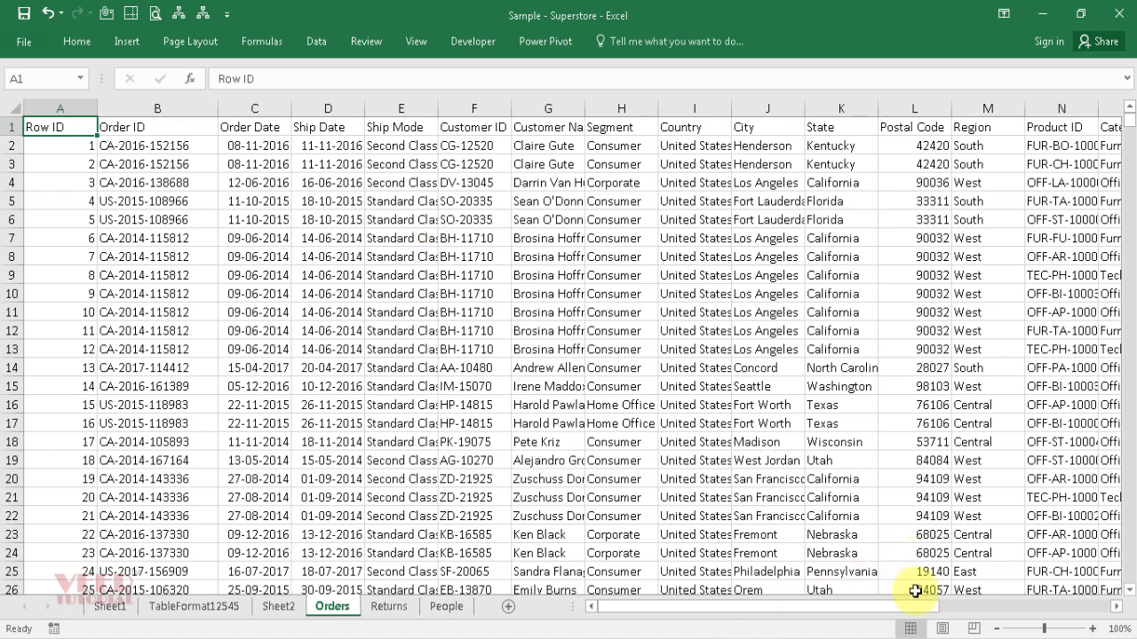
# - Extend the selection from A1 cell by cell across the header row up to the Profit column, and return to A1
pyautogui.scroll(-2, 971, 622)
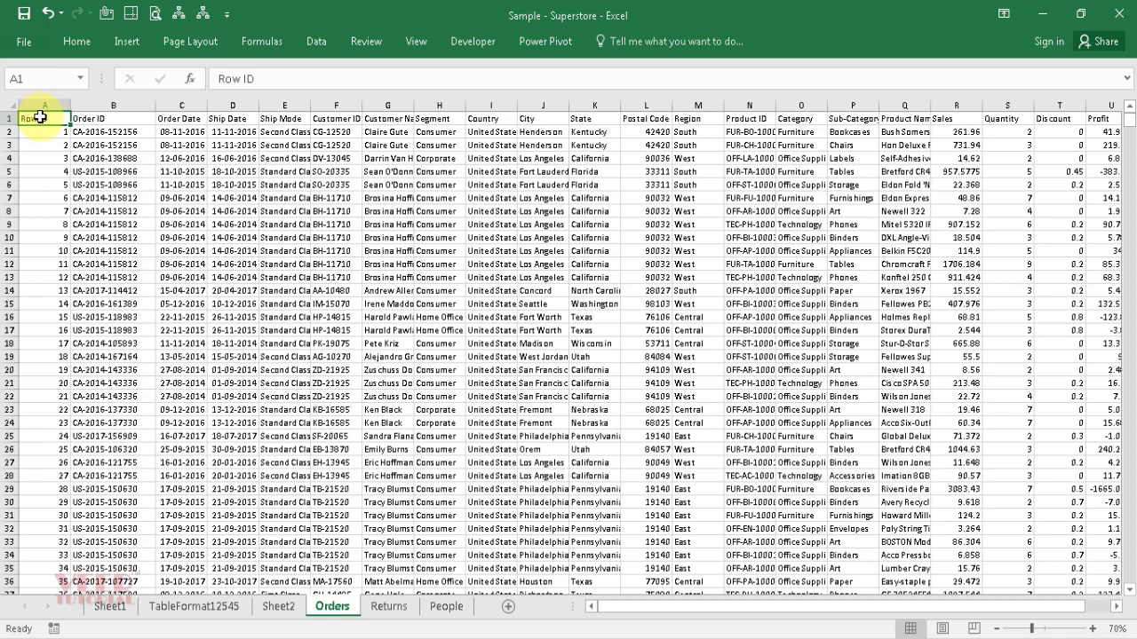
pyautogui.hotkey('shift', 'Right')
pyautogui.hotkey('shift', 'Right')
pyautogui.hotkey('shift', 'Right')
pyautogui.hotkey('shift', 'Right')
pyautogui.hotkey('shift', 'Right')
pyautogui.hotkey('shift', 'Right')
pyautogui.hotkey('shift', 'Right')
pyautogui.hotkey('shift', 'Right')
pyautogui.hotkey('shift', 'Right')
pyautogui.hotkey('shift', 'Right')
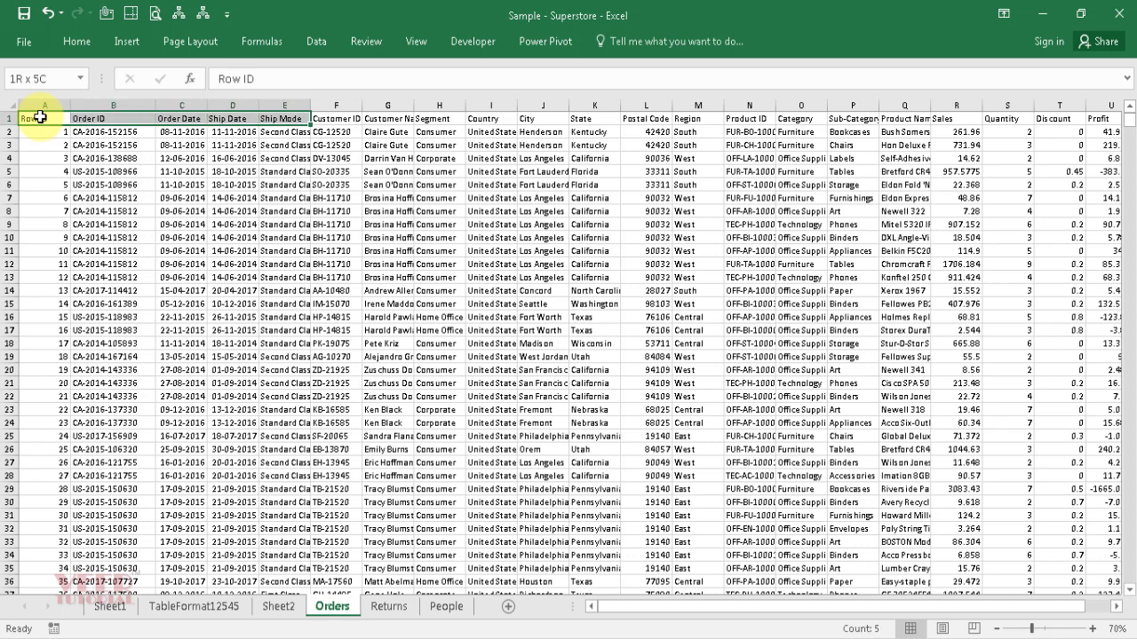
pyautogui.hotkey('shift', 'Right')
pyautogui.hotkey('shift', 'Right')
pyautogui.hotkey('shift', 'Right')
pyautogui.hotkey('shift', 'Right')
pyautogui.hotkey('shift', 'Right')
pyautogui.hotkey('shift', 'Right')
pyautogui.hotkey('shift', 'Right')
pyautogui.hotkey('shift', 'Right')
pyautogui.hotkey('shift', 'Right')
pyautogui.hotkey('shift', 'Right')
pyautogui.hotkey('shift', 'Right')
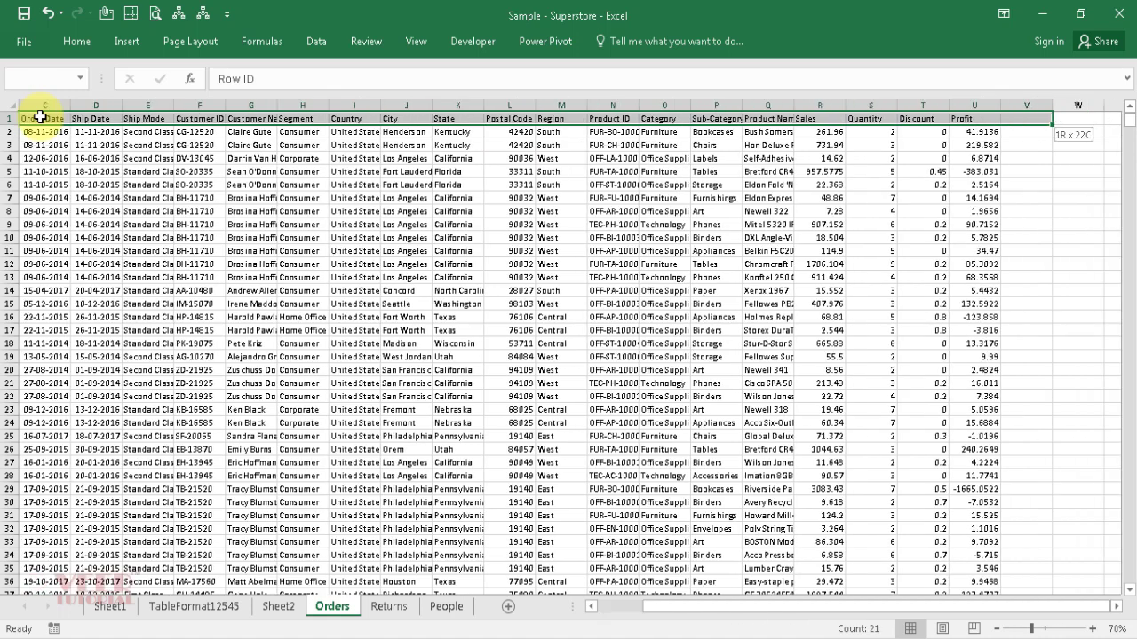
pyautogui.hotkey('shift', 'Left')
pyautogui.hotkey('shift', 'Left')
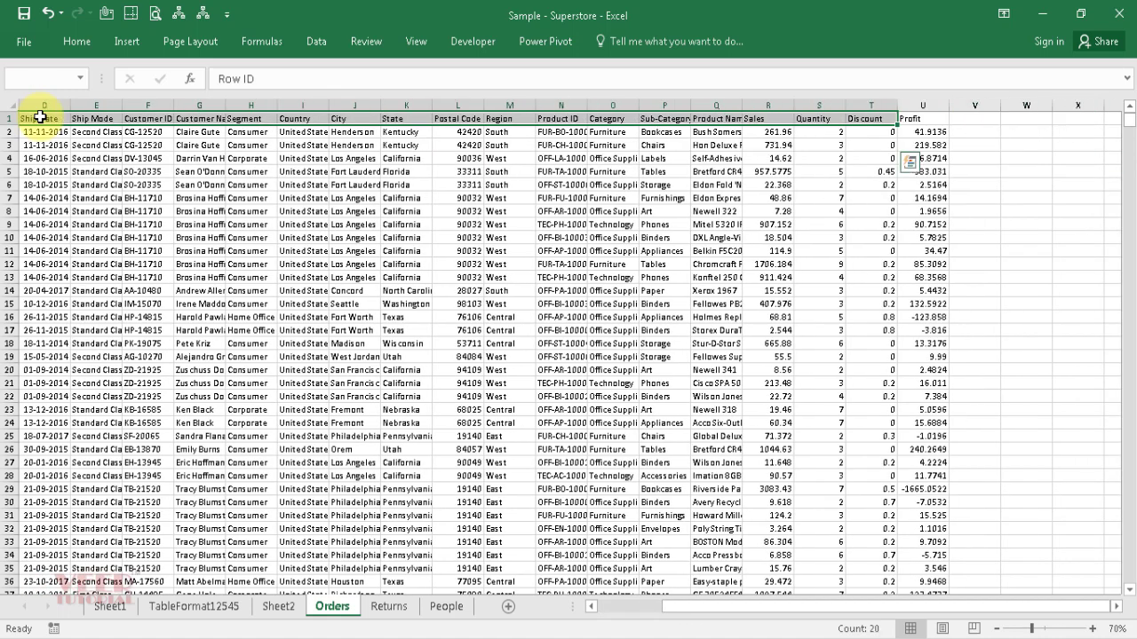
pyautogui.hotkey('shift', 'Right')
pyautogui.hotkey('ctrl', 'Home')
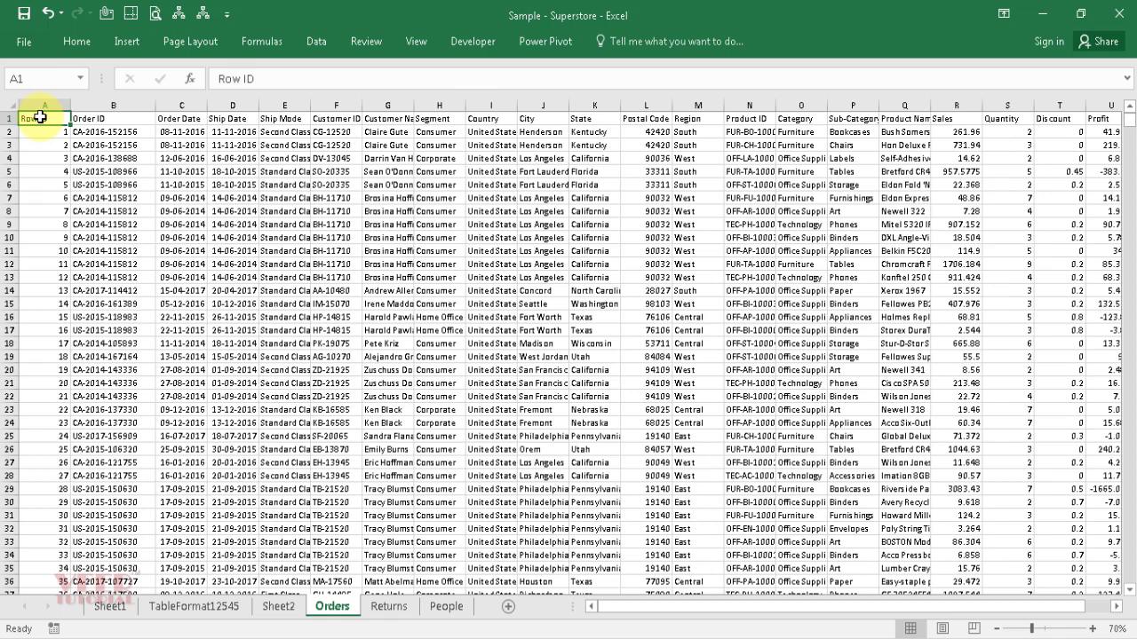
# - Select the Orders header row from A1, extend the selection to the last data row, and return to A1
pyautogui.moveTo(40, 118); pyautogui.dragTo(1093, 113)
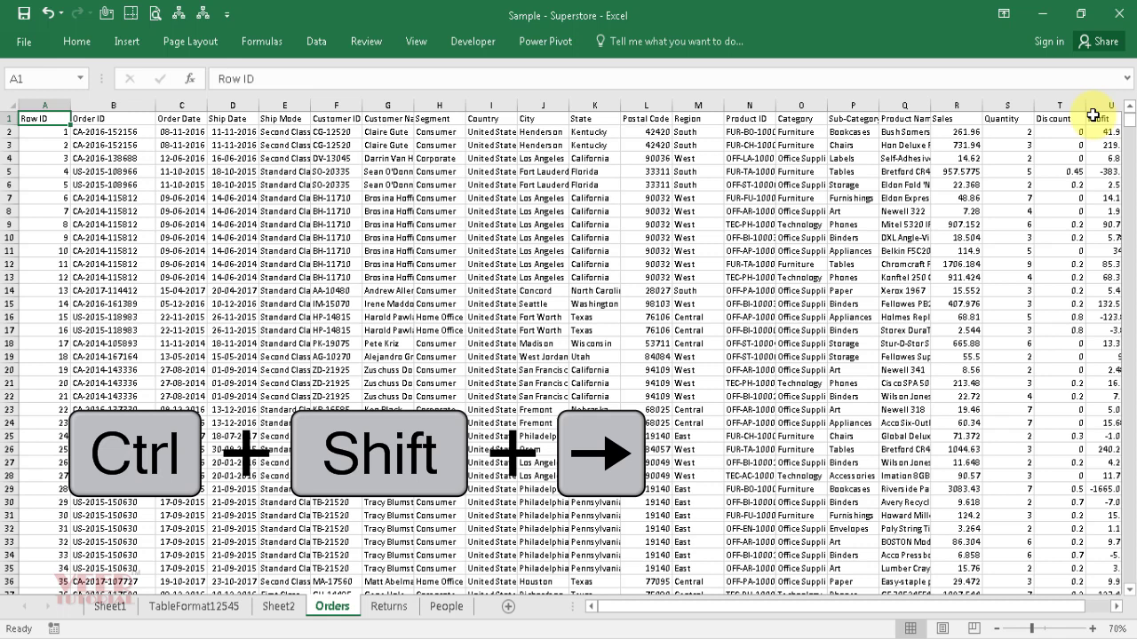
pyautogui.hotkey('ctrl', 'shift', 'Right')
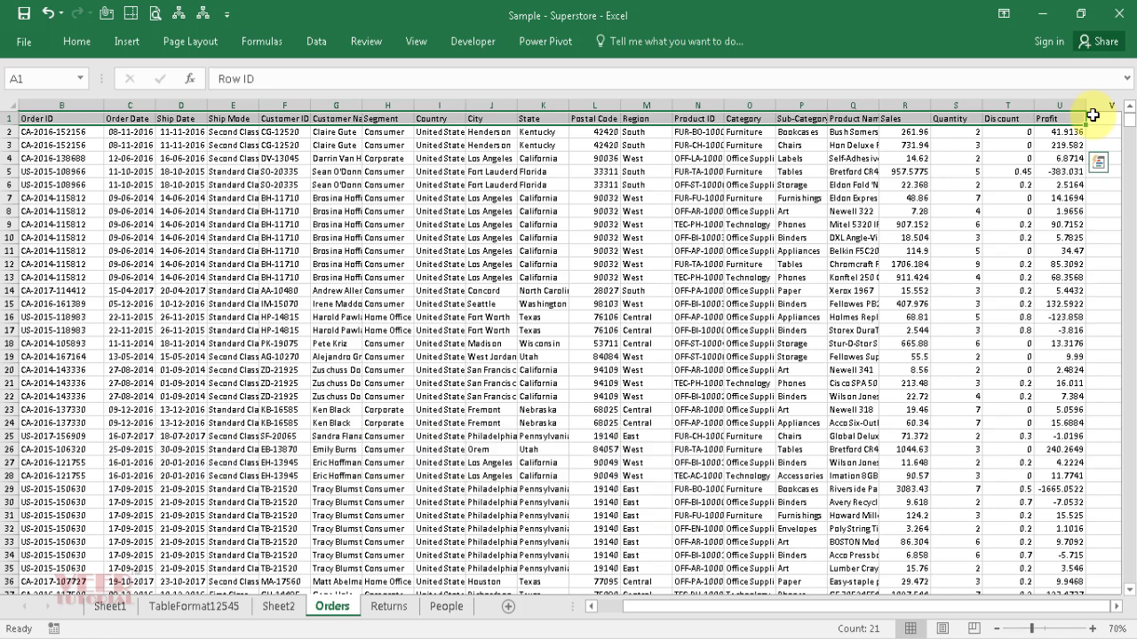
pyautogui.hotkey('ctrl', 'shift', 'Down')
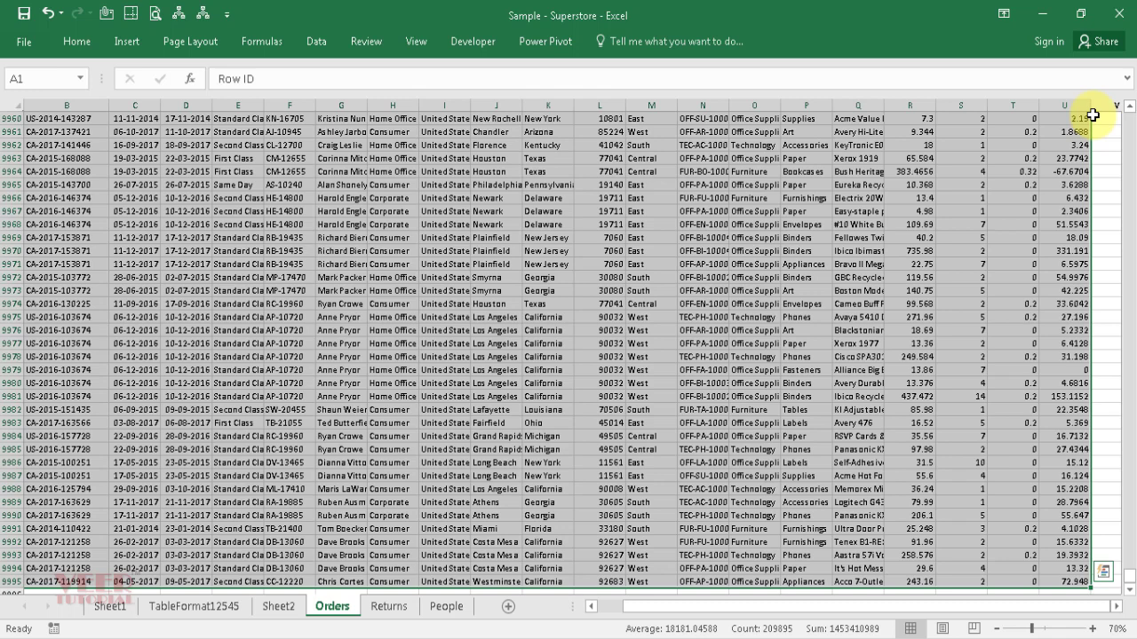
pyautogui.press('Home')
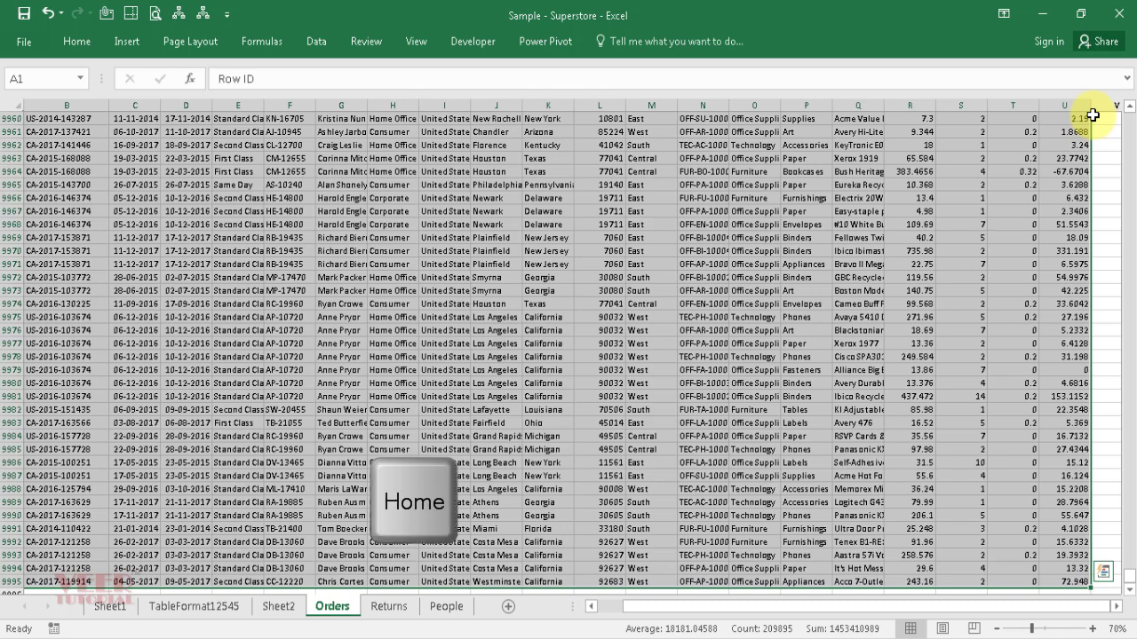
pyautogui.hotkey('ctrl', 'Home')
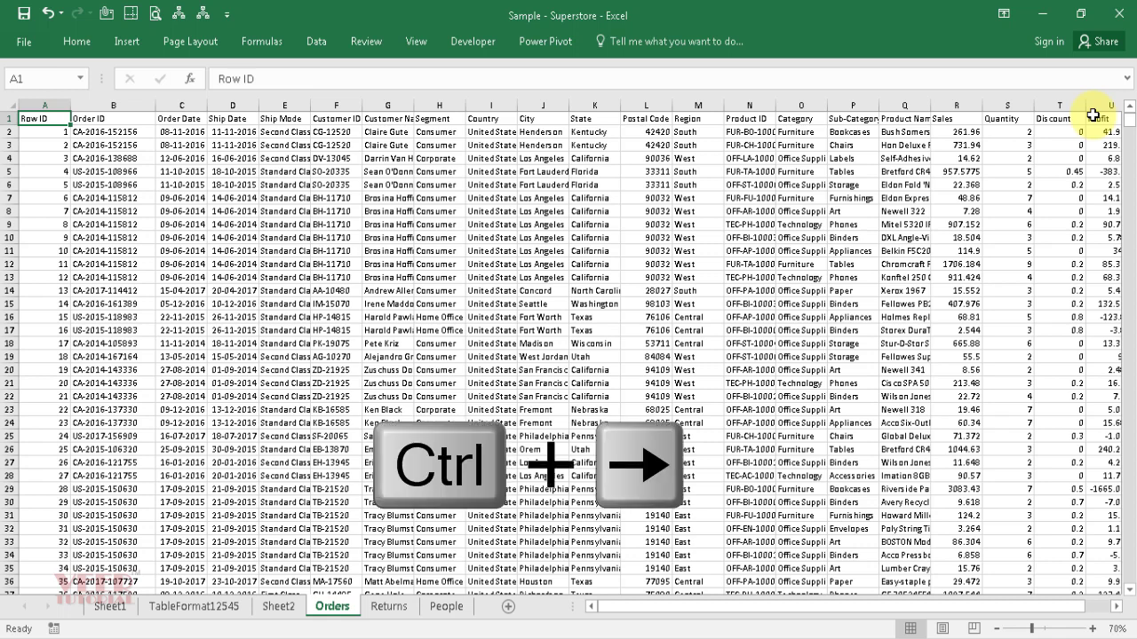
# - Jump to the last header cell and back to A1, and down to the last row of column A
pyautogui.hotkey('ctrl', 'Right')
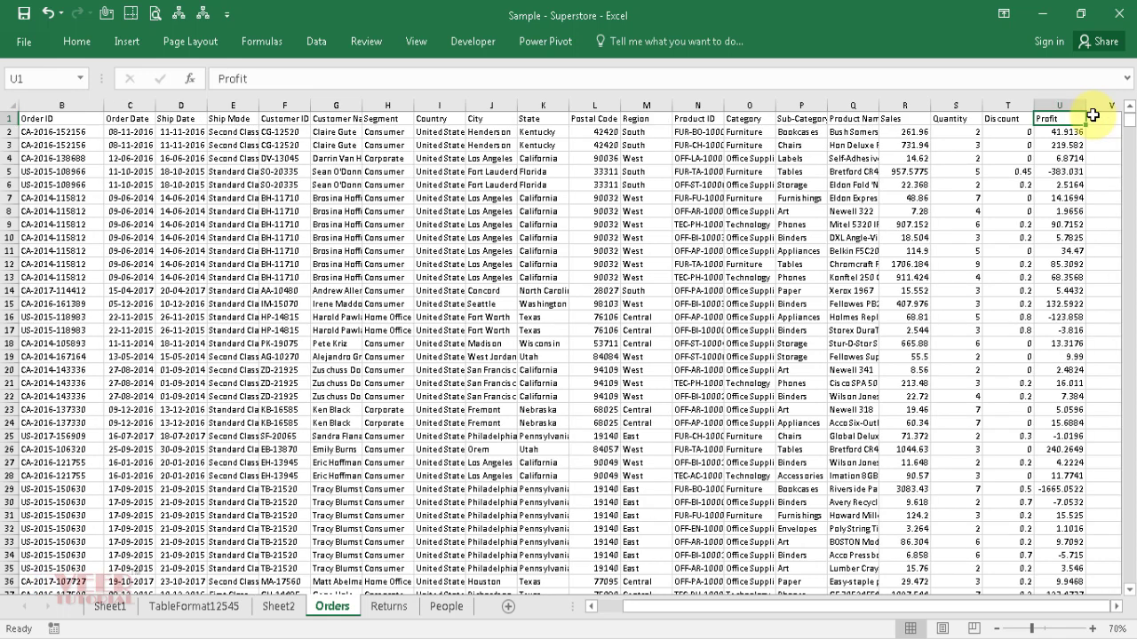
pyautogui.press('End')
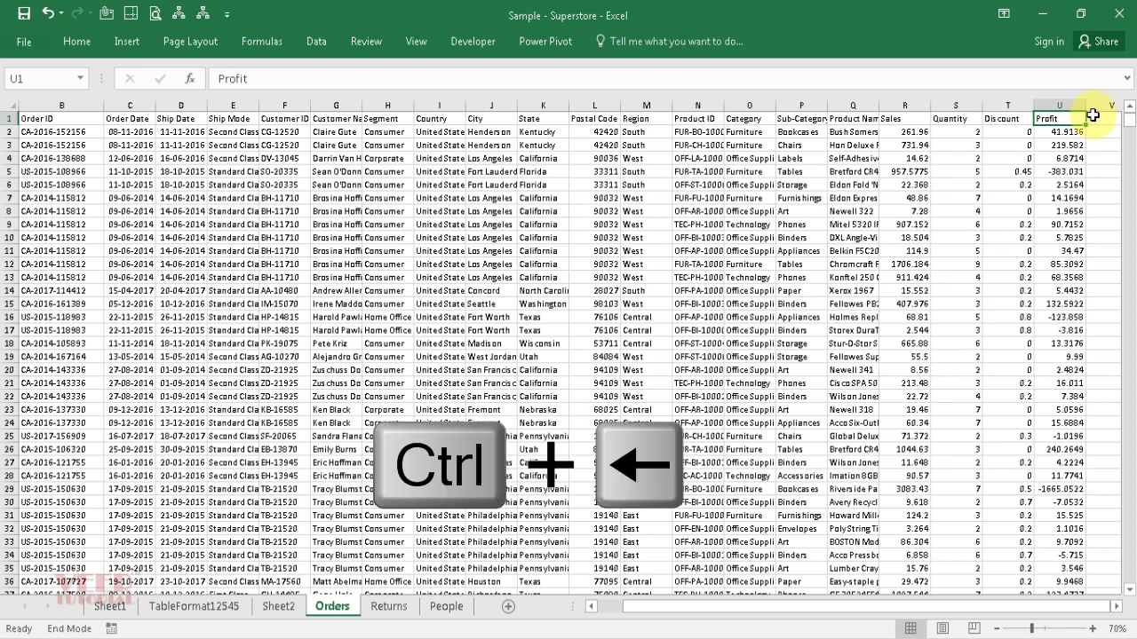
pyautogui.hotkey('ctrl', 'Left')
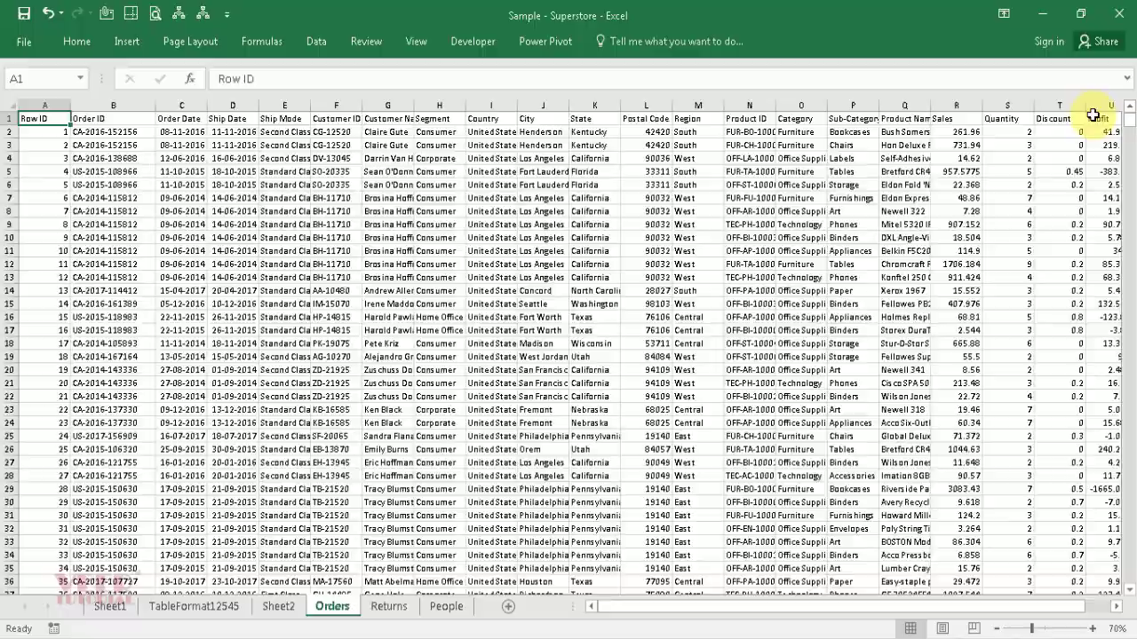
pyautogui.press('End')
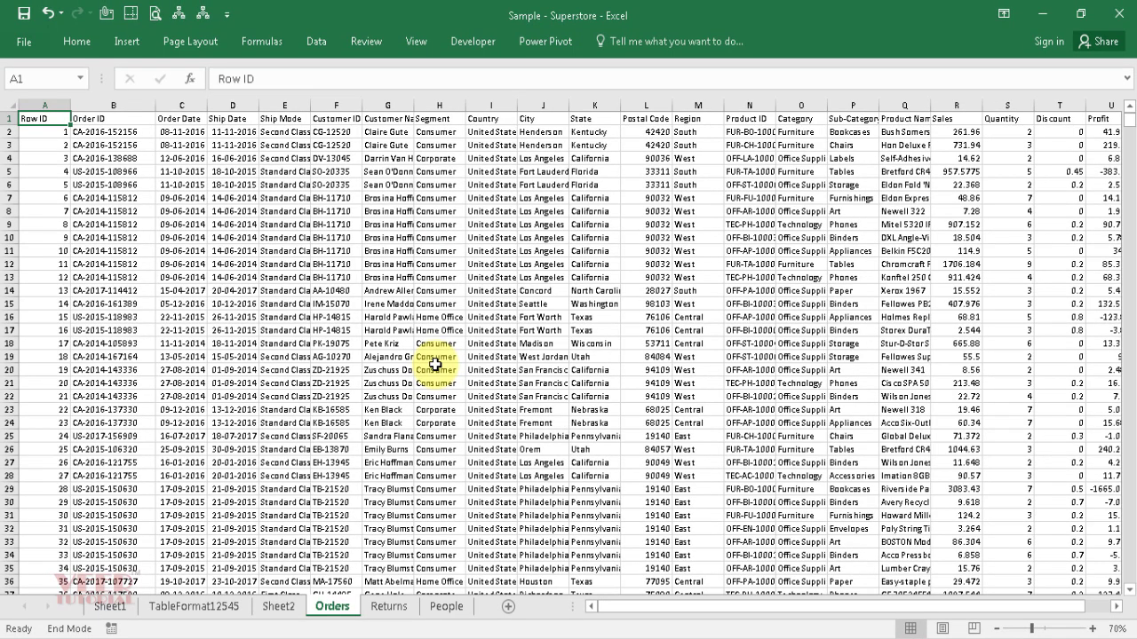
pyautogui.press('Down')
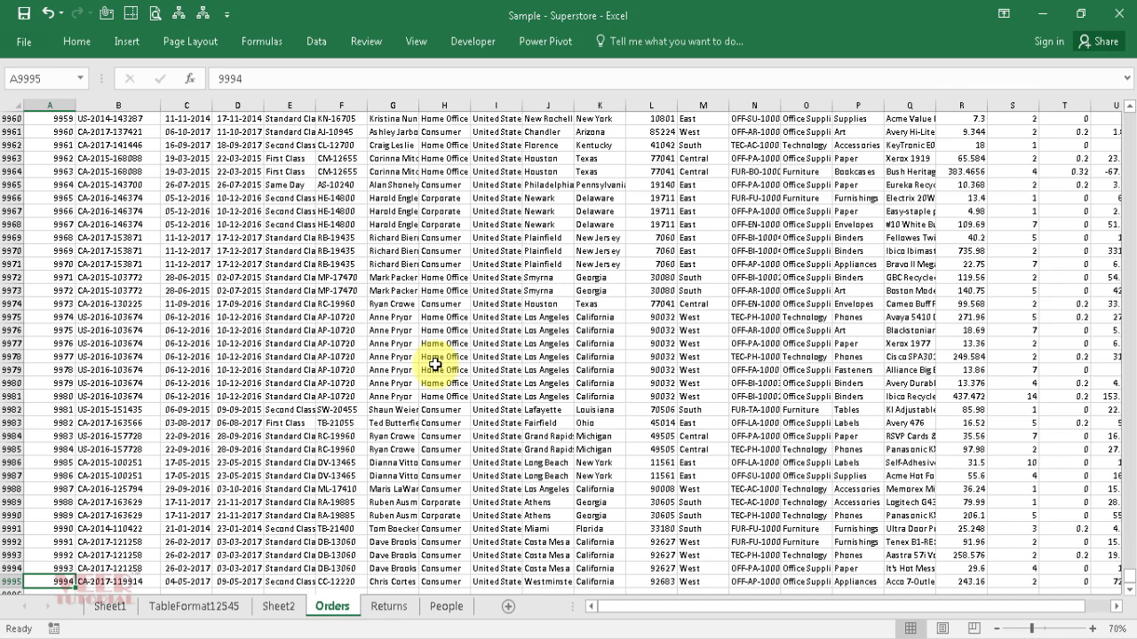
# - Clear the Row ID in cell A9970
pyautogui.press('Up')
pyautogui.press('Up')
pyautogui.press('Up')
pyautogui.press('Up')
pyautogui.press('Up')
pyautogui.press('Up')
pyautogui.press('Up')
pyautogui.press('Up')
pyautogui.press('Up')
pyautogui.press('Up')
pyautogui.press('Up')
pyautogui.press('Up')
pyautogui.press('Up')
pyautogui.press('Up')
pyautogui.press('Up')
pyautogui.press('Up')
pyautogui.press('Up')
pyautogui.press('Up')
pyautogui.press('Up')
pyautogui.press('Up')
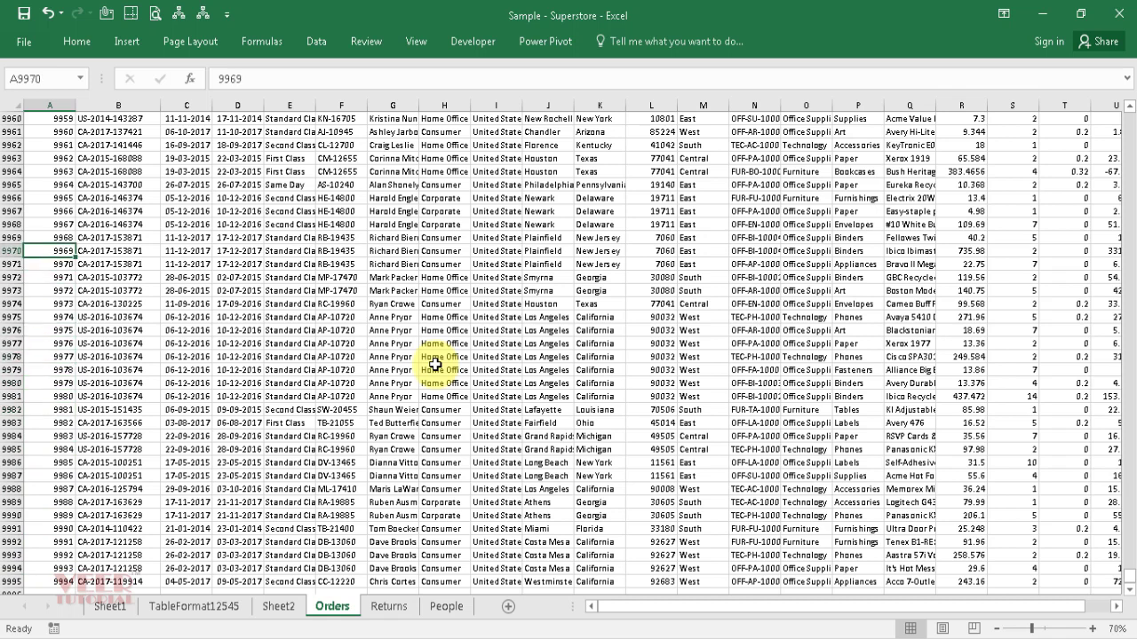
pyautogui.press('Delete')
# - Test jumping down column A to its last row and back up to the blank cell, and undo the deletion
pyautogui.hotkey('ctrl', 'Down')
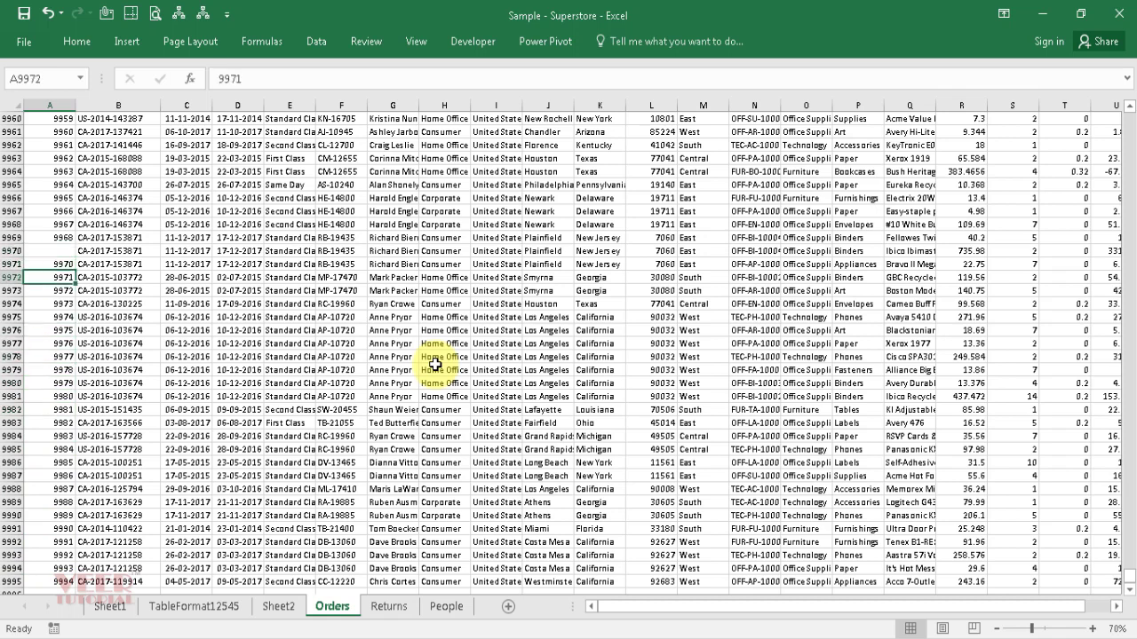
pyautogui.hotkey('ctrl', 'Down')
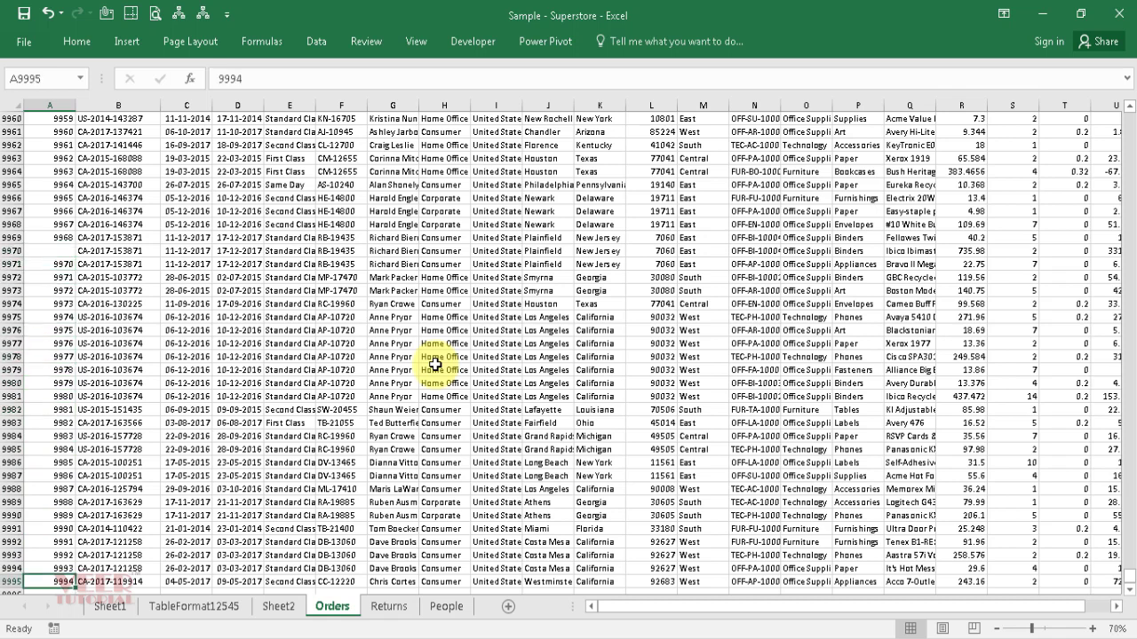
pyautogui.press('End')
pyautogui.press('Up')
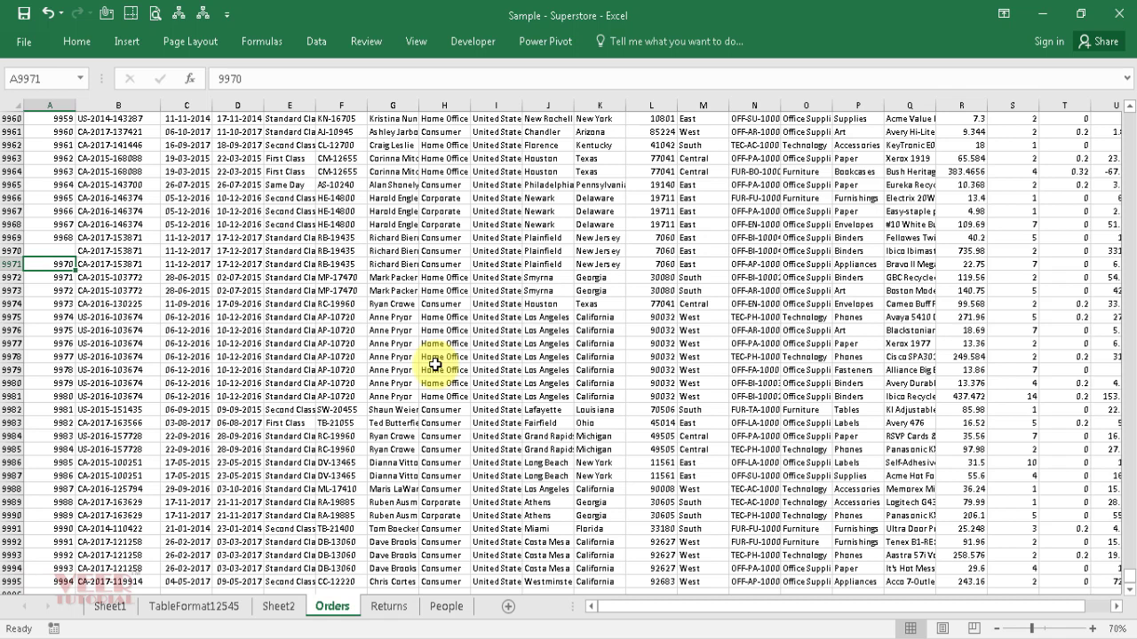
pyautogui.hotkey('ctrl', 'z')
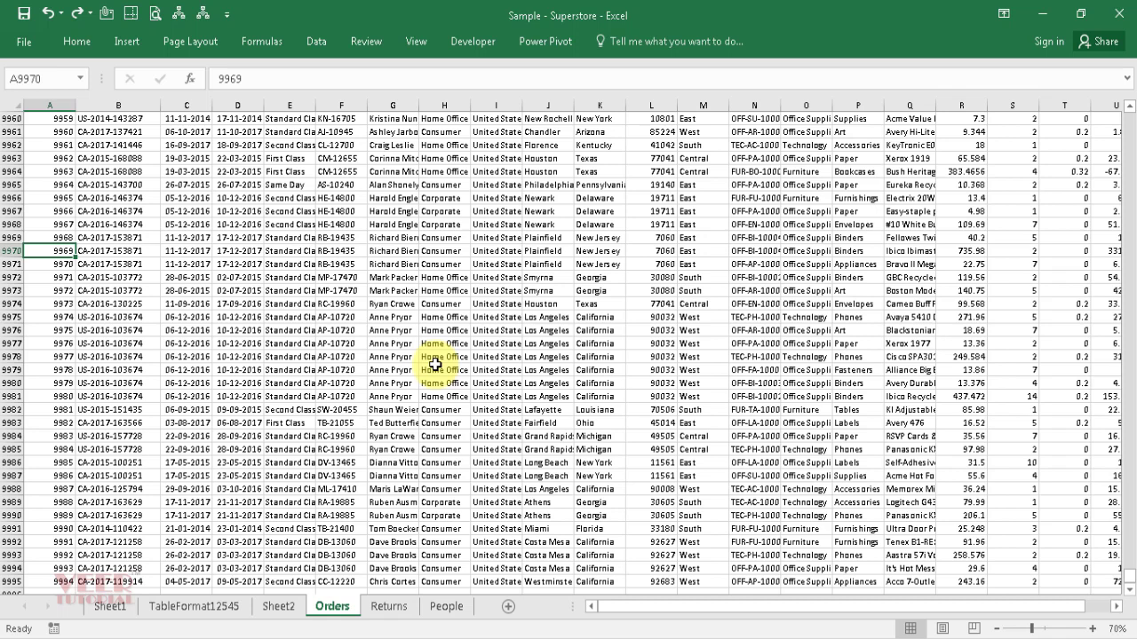
# - Select the entire column A, and select the entire row 9971
pyautogui.hotkey('ctrl', 'space')
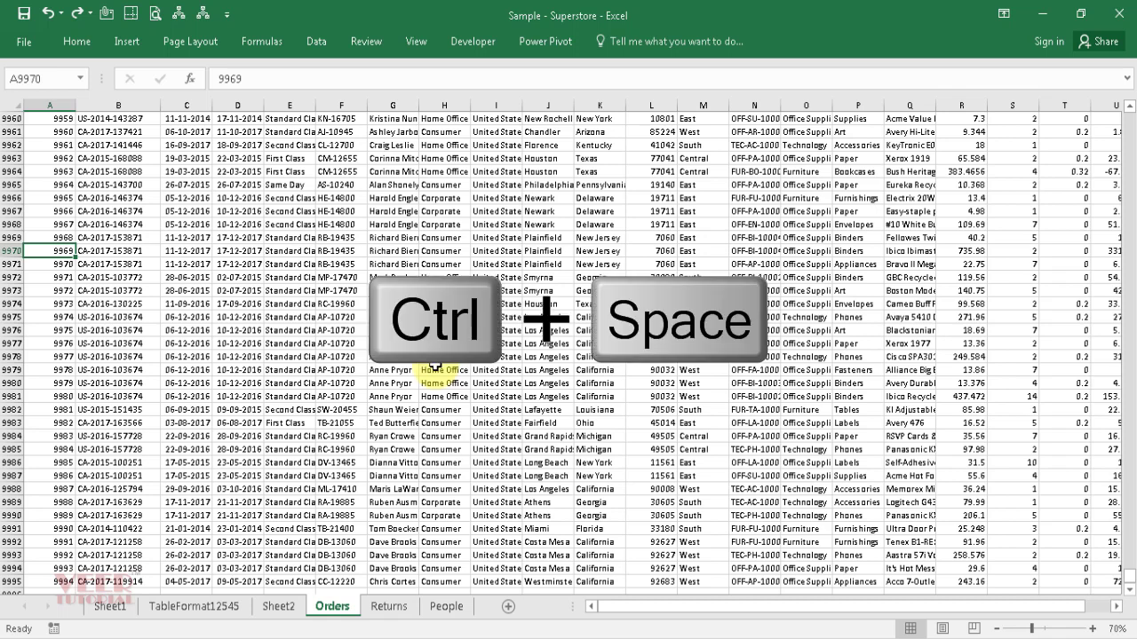
pyautogui.hotkey('ctrl', 'space')
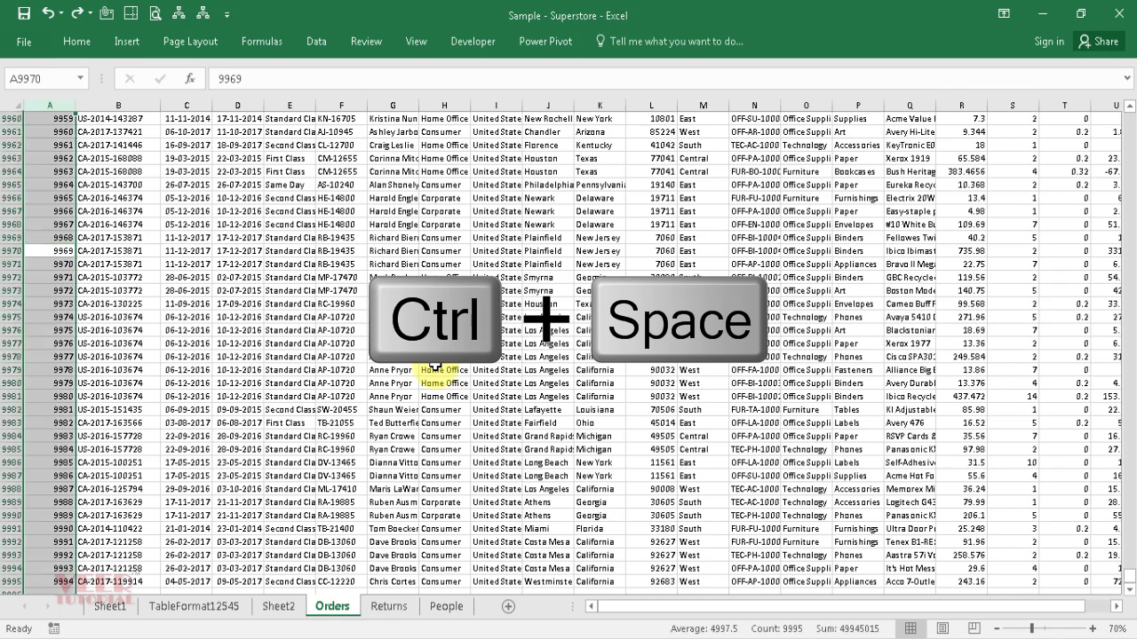
pyautogui.press('Down')
pyautogui.hotkey('shift', 'space')
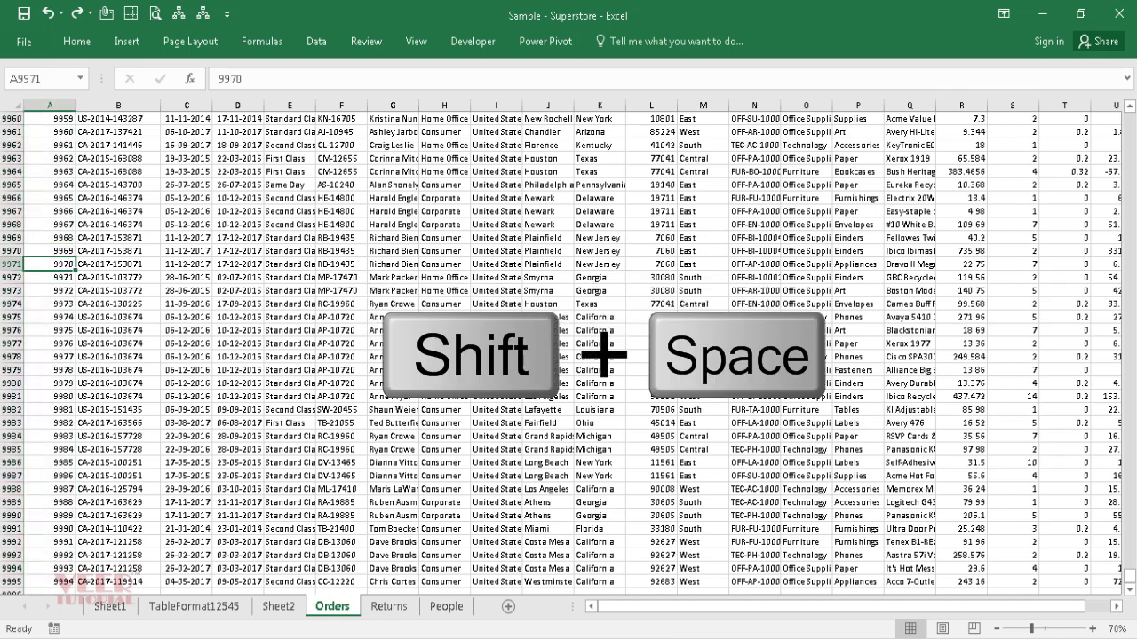
pyautogui.hotkey('shift', 'space')
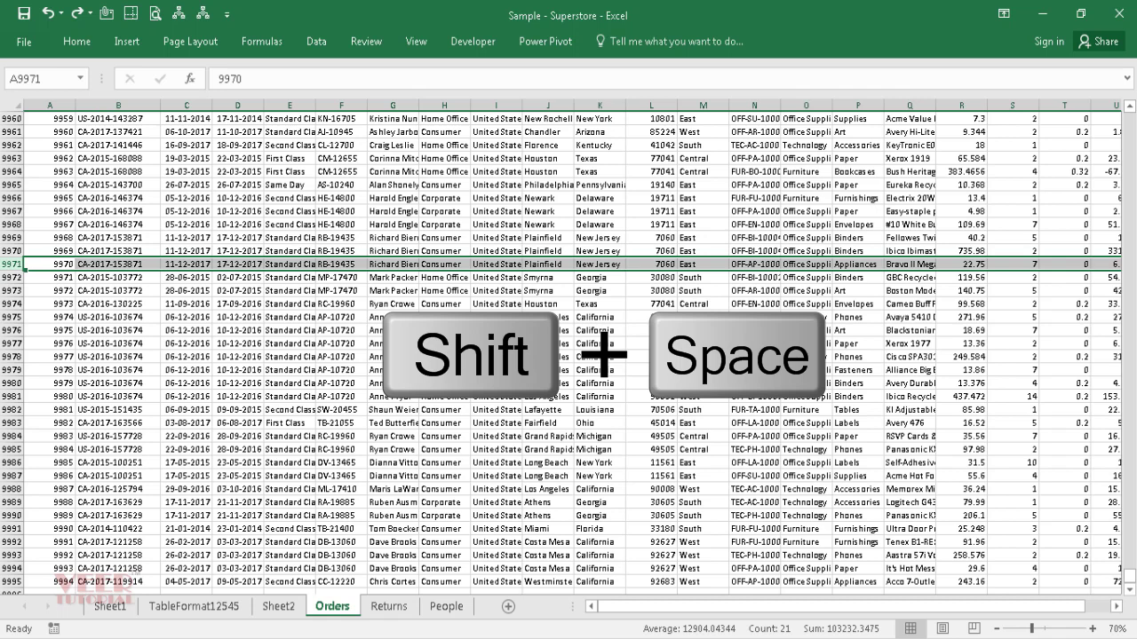
# - Move along row 9970 to cell F9970 and return to cell A1
pyautogui.press('Up')
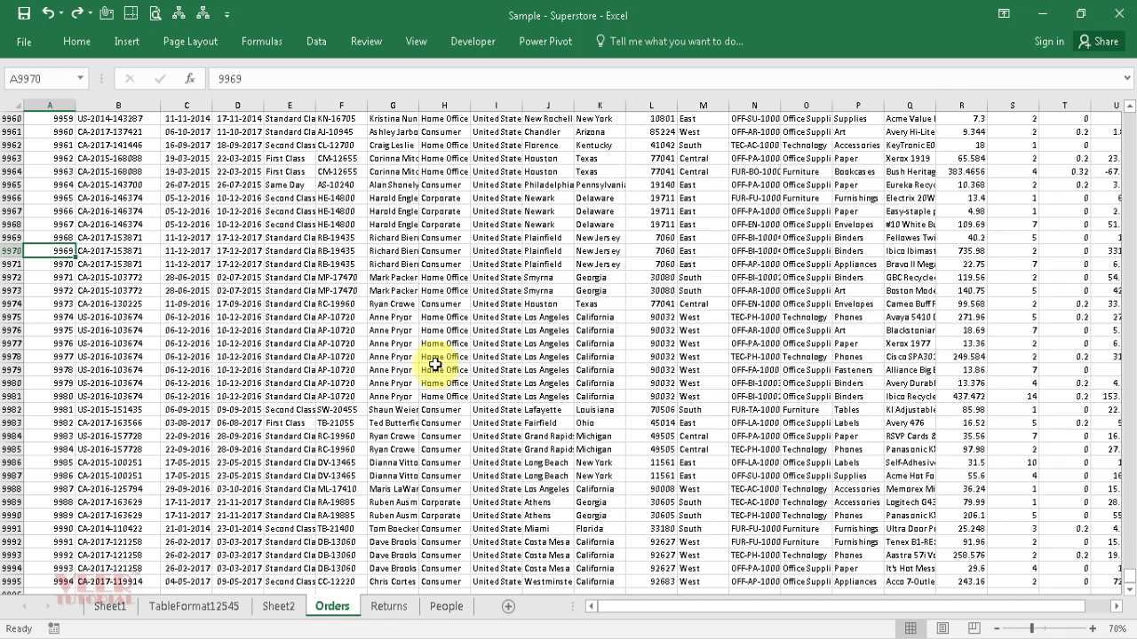
pyautogui.press('Right')
pyautogui.press('Right')
pyautogui.press('Right')
pyautogui.press('Right')
pyautogui.press('Right')
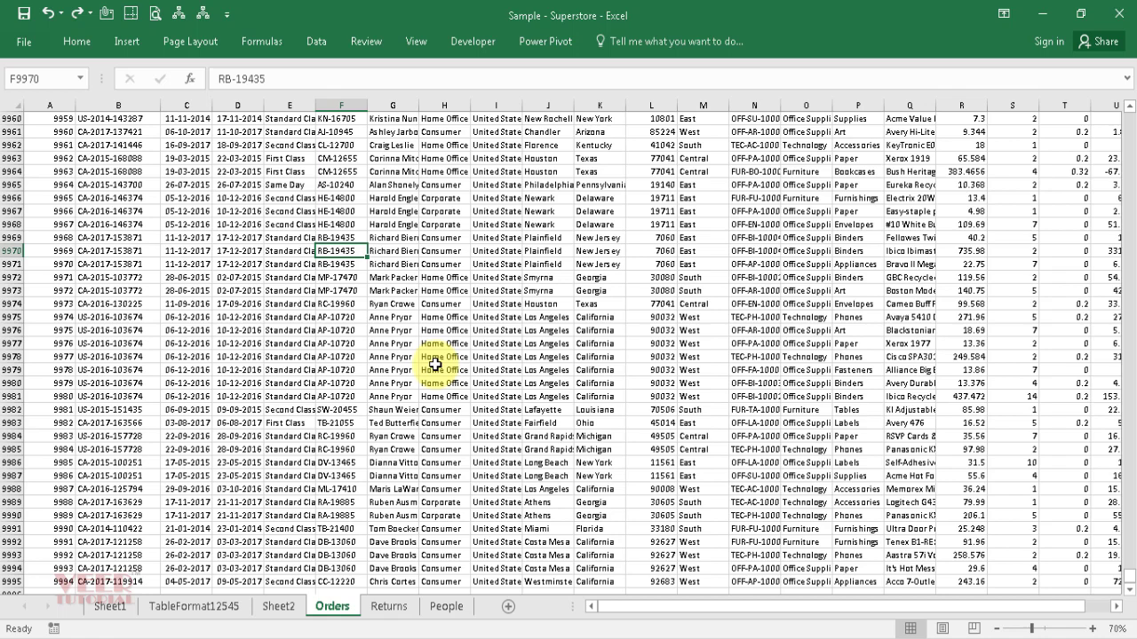
pyautogui.hotkey('ctrl', 'Home')
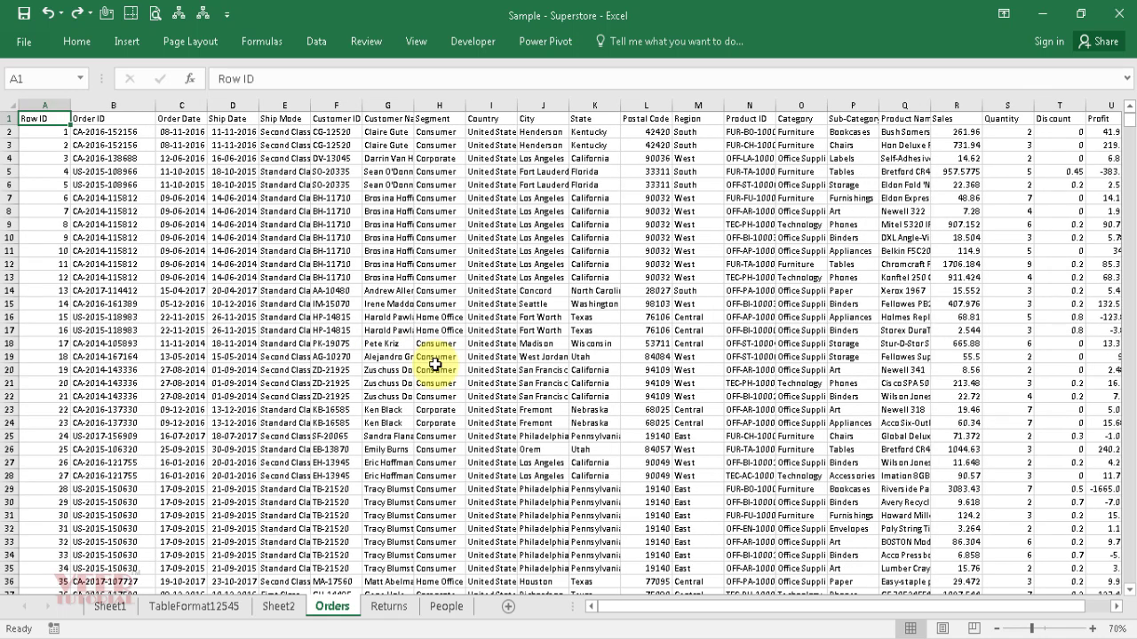
# - Jump to the last used cell of the sheet, to the start of its row, and back to A1
pyautogui.hotkey('ctrl', 'End')
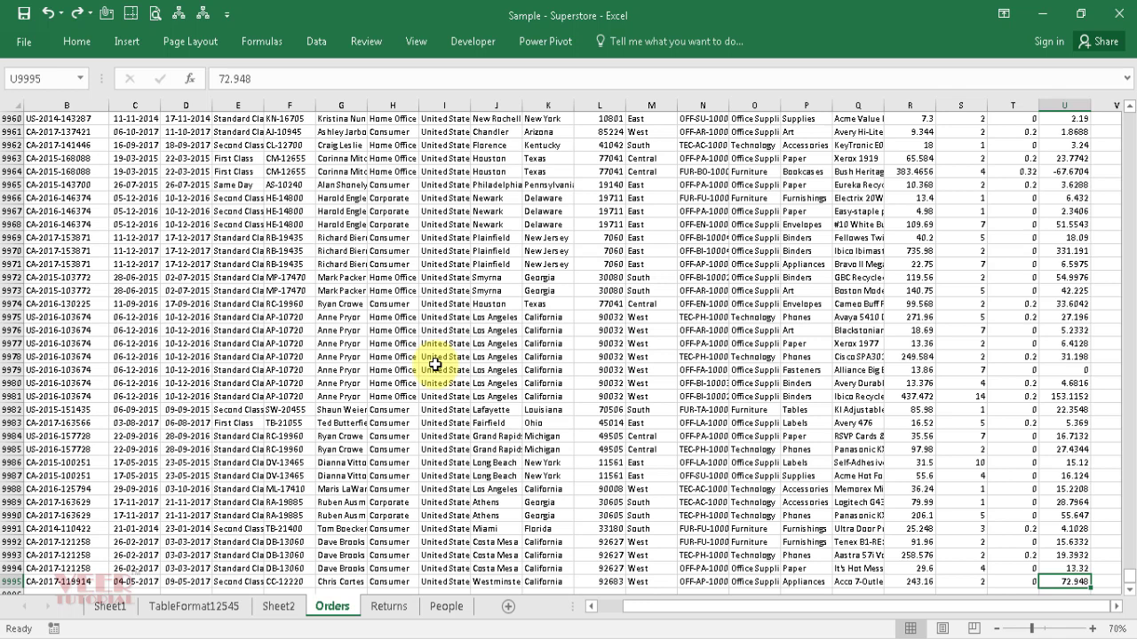
pyautogui.press('Home')
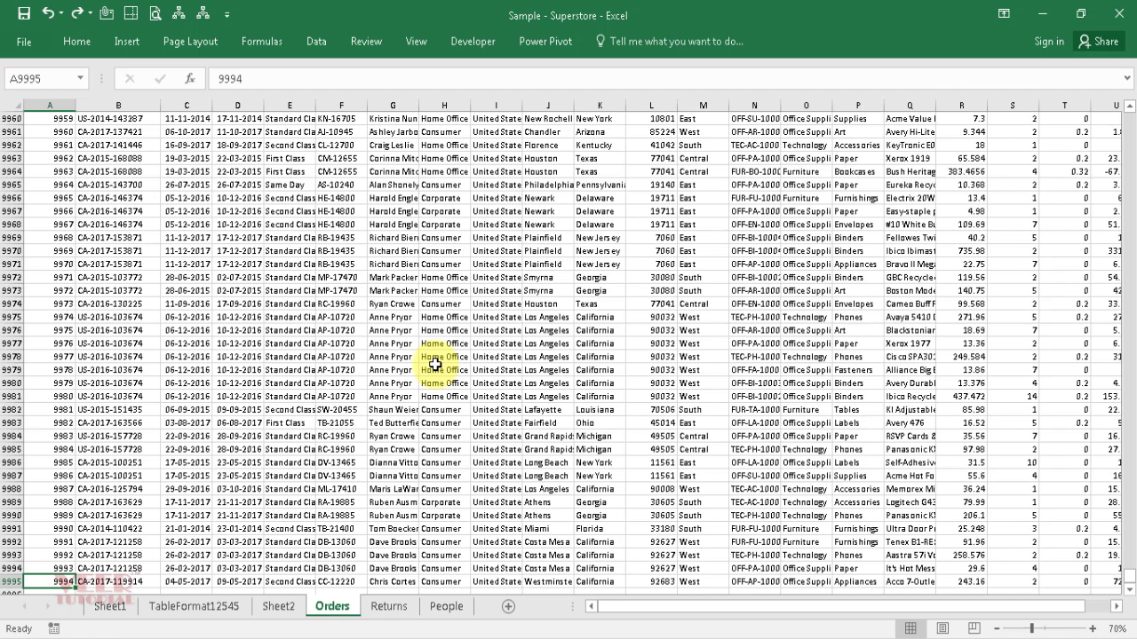
pyautogui.hotkey('ctrl', 'Home')
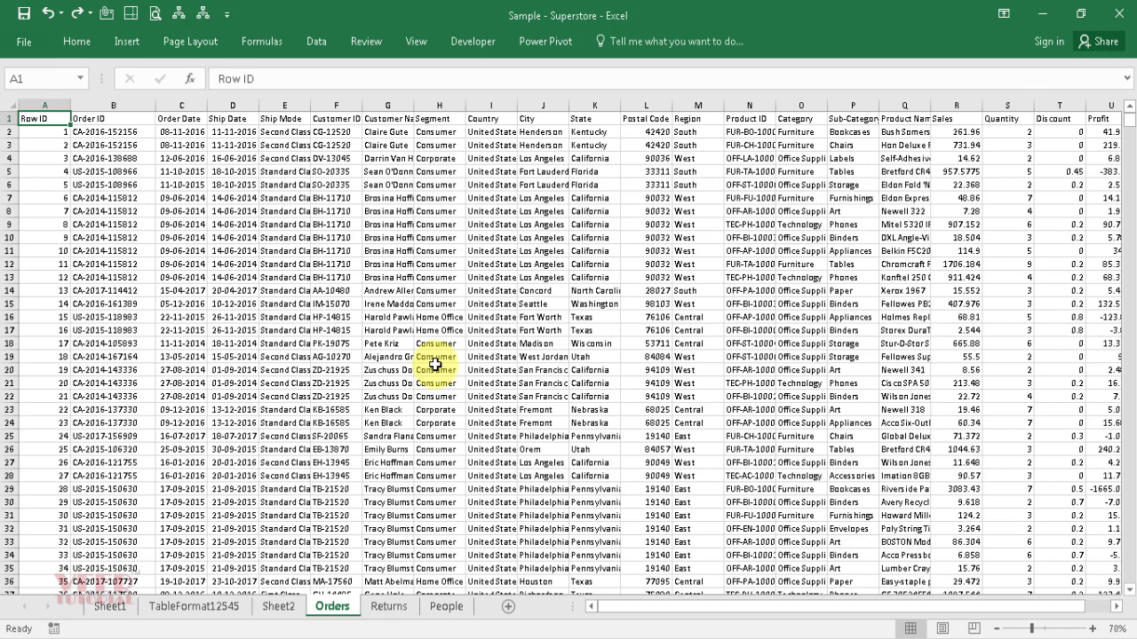
# - Select everything from A1 to the sheet's last used cell in one operation, and return to A1
pyautogui.hotkey('ctrl', 'shift', 'End')
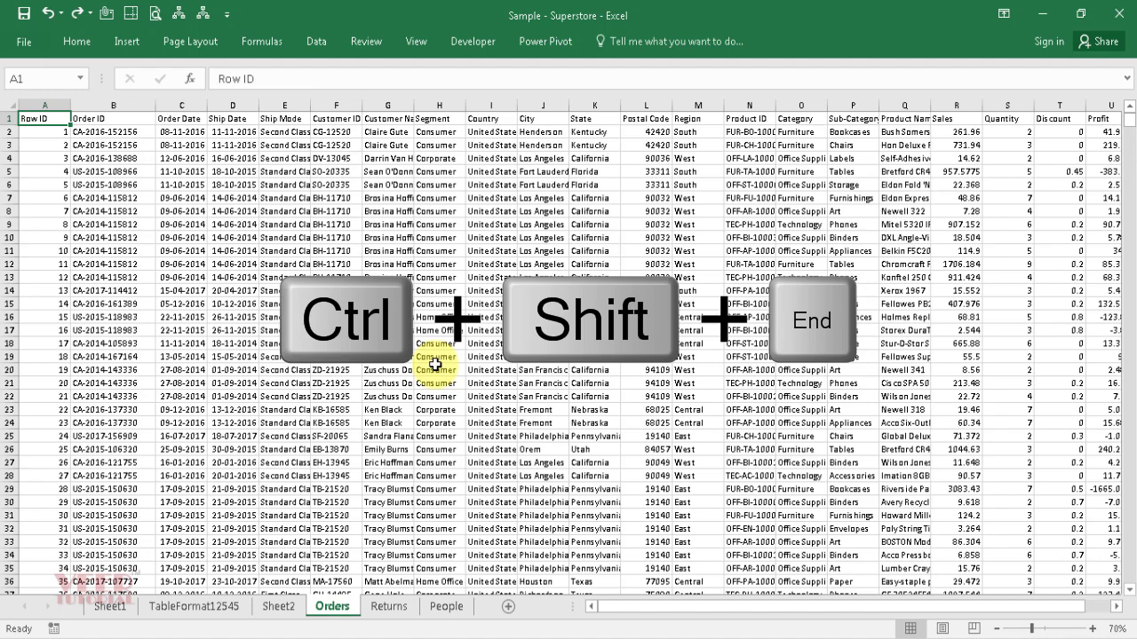
pyautogui.hotkey('ctrl', 'shift', 'End')
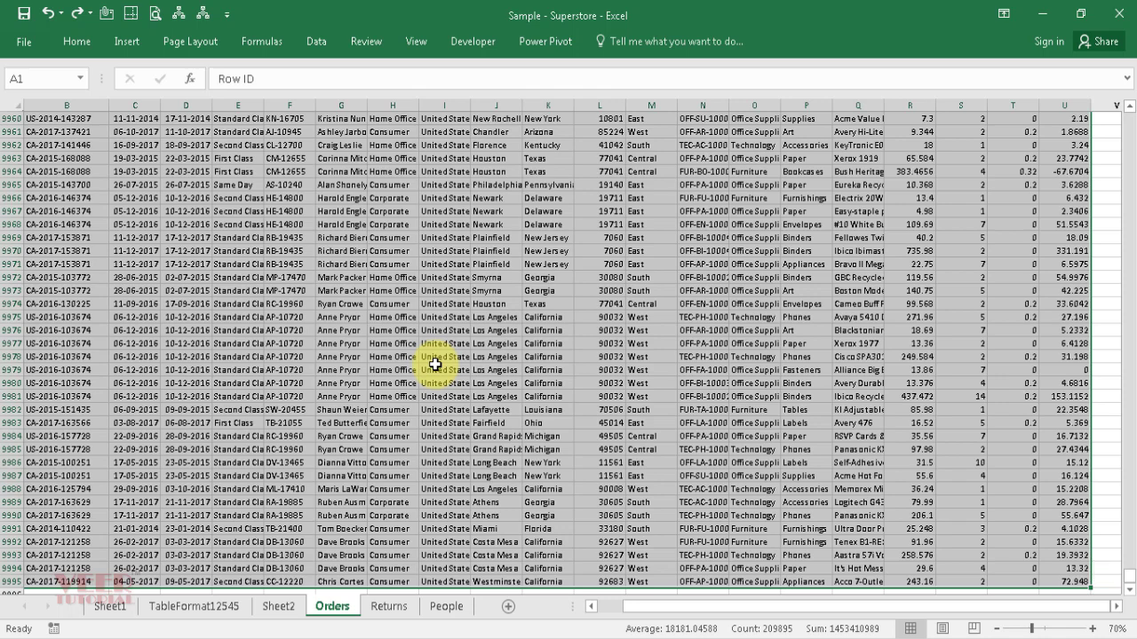
pyautogui.hotkey('ctrl', 'Home')
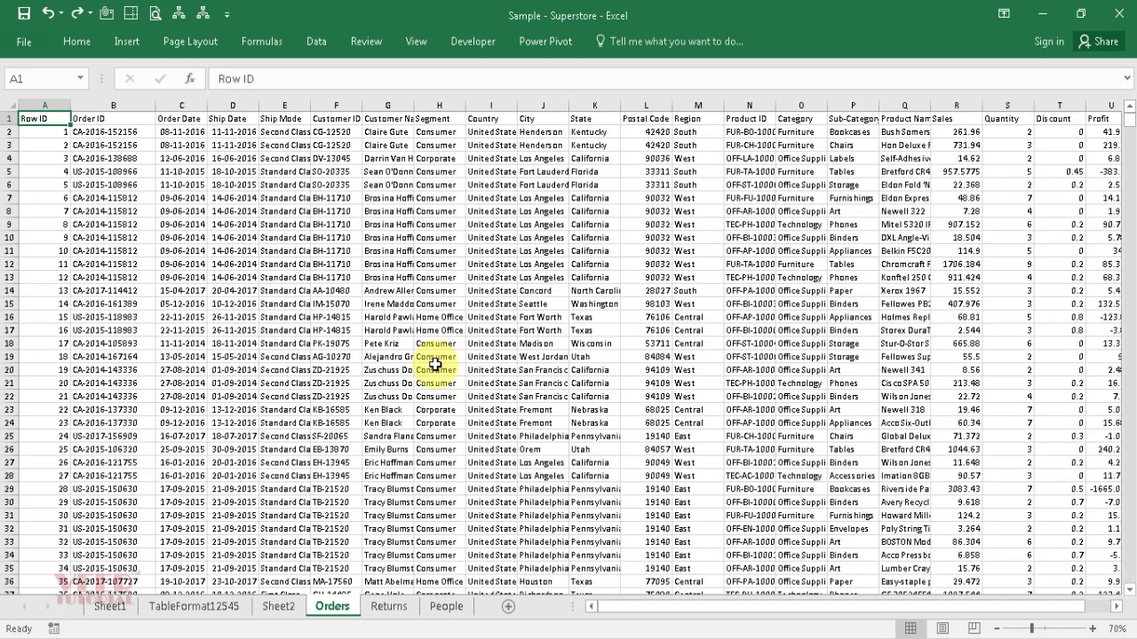